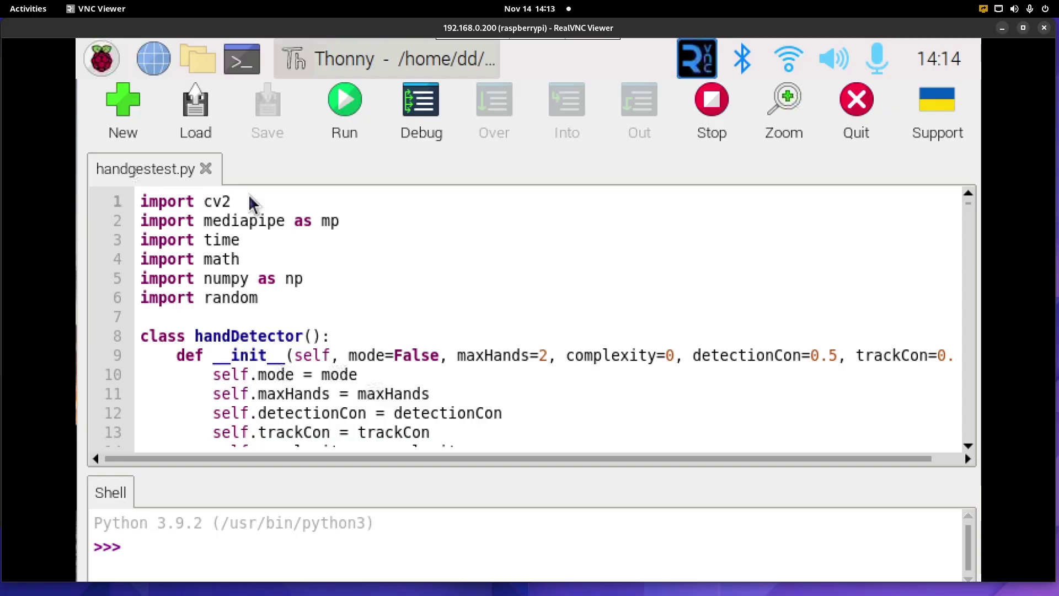
# Read handgestest.py from the cv2 import past the line-98 VideoCapture call and the finger checks
pyautogui.click(249, 200)
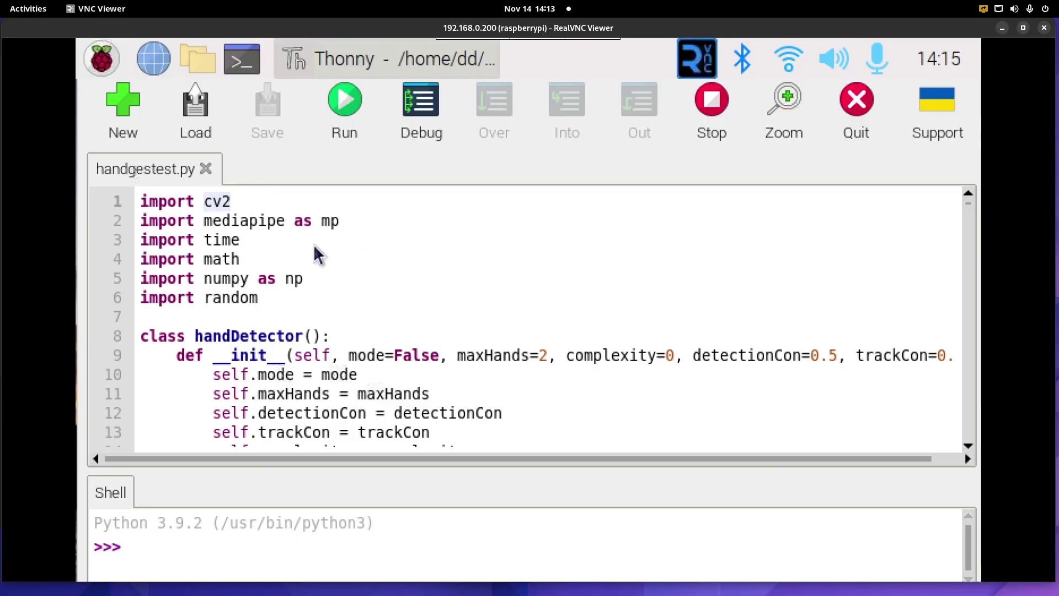
pyautogui.scroll(-3, 373, 282)
pyautogui.scroll(-3, 373, 282)
pyautogui.scroll(-3, 372, 282)
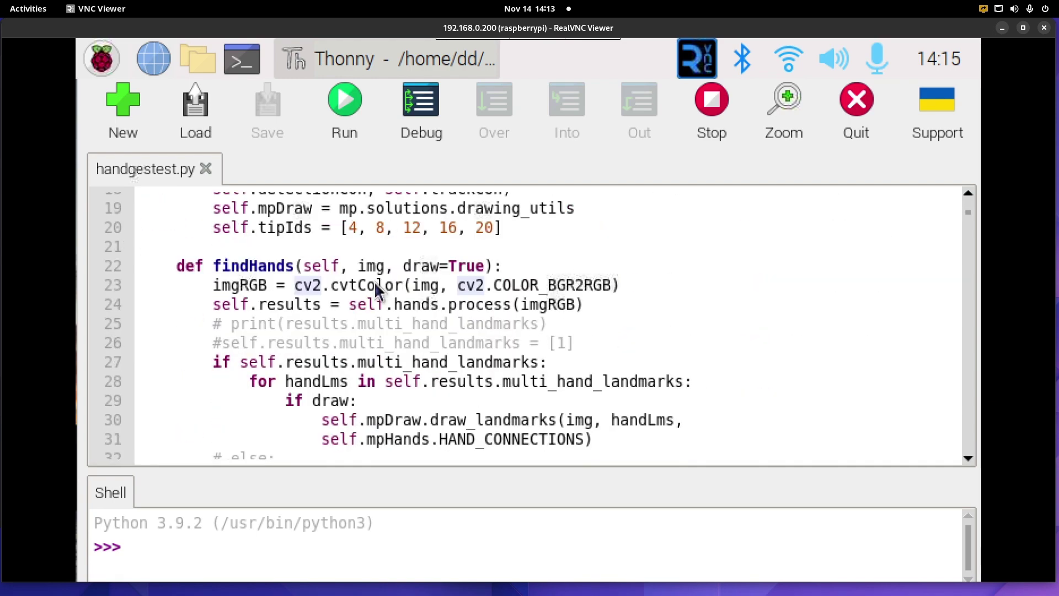
pyautogui.scroll(-3, 377, 290)
pyautogui.scroll(-4, 377, 289)
pyautogui.scroll(-3, 377, 289)
pyautogui.scroll(-4, 377, 291)
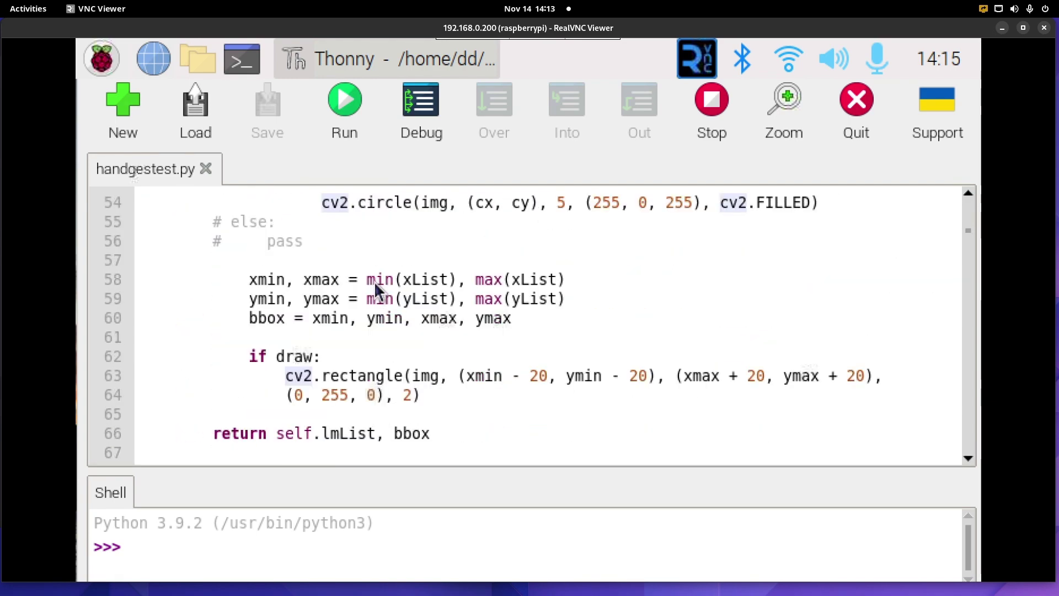
pyautogui.scroll(-4, 376, 289)
pyautogui.scroll(-3, 376, 289)
pyautogui.scroll(-3, 376, 291)
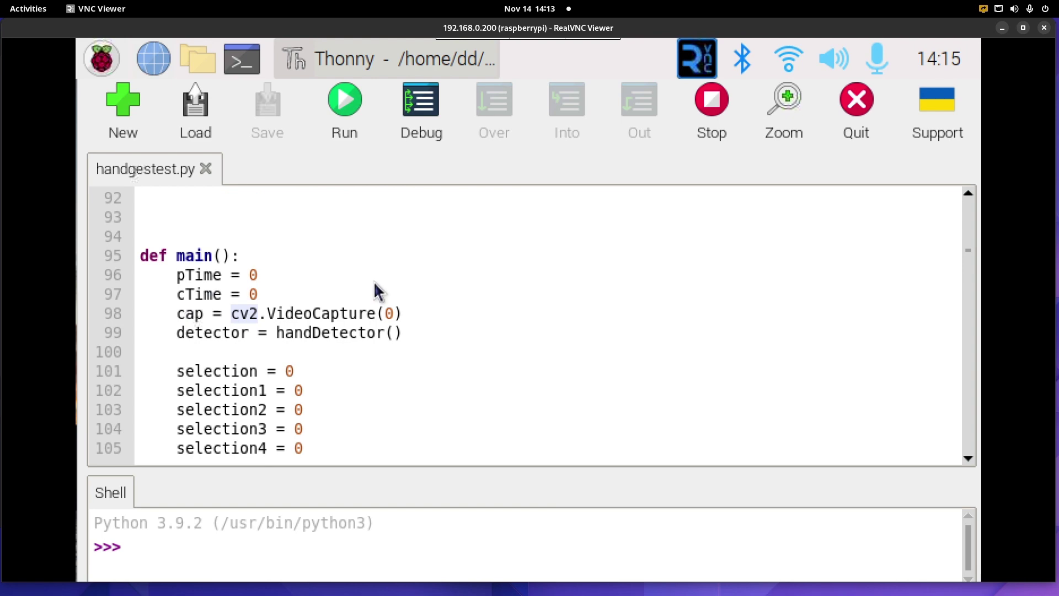
pyautogui.moveTo(395, 257); pyautogui.dragTo(406, 263)
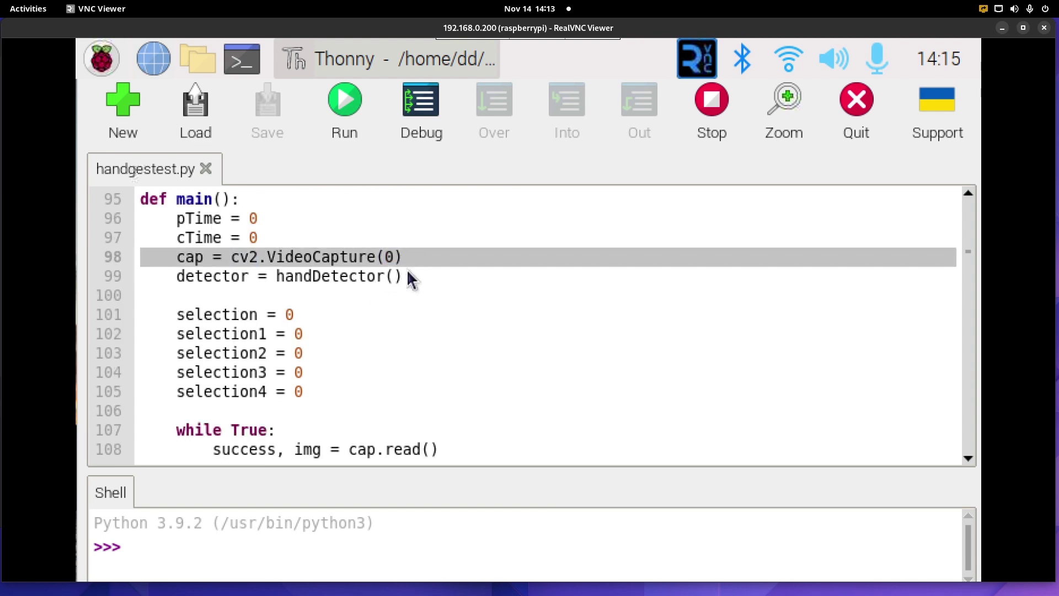
pyautogui.scroll(-1, 412, 278)
pyautogui.moveTo(323, 337); pyautogui.dragTo(132, 256)
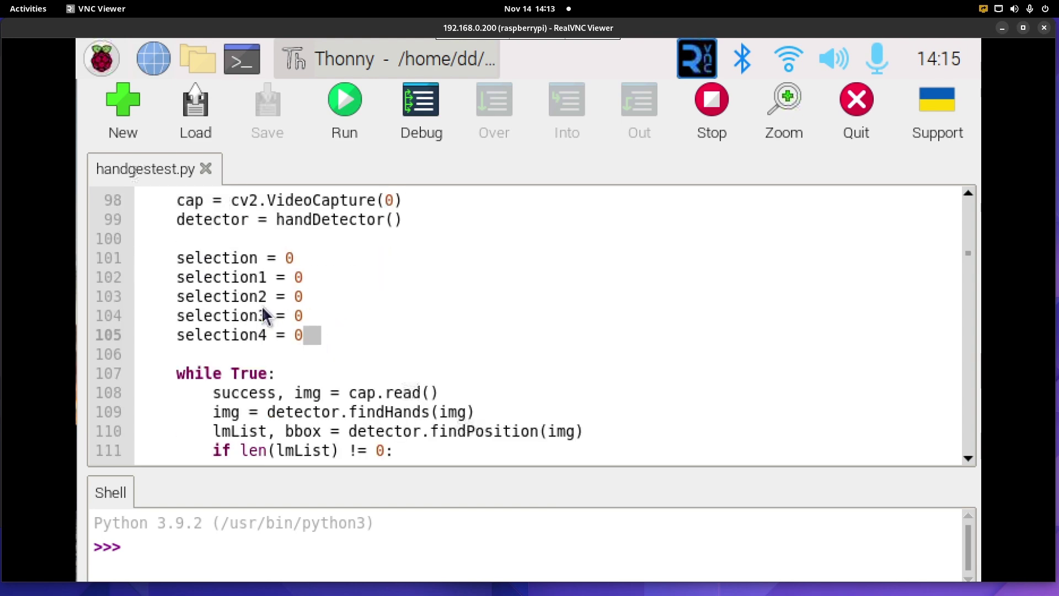
pyautogui.click(604, 357)
pyautogui.scroll(-3, 605, 358)
pyautogui.scroll(-3, 604, 358)
pyautogui.scroll(-3, 604, 357)
pyautogui.scroll(-1, 604, 357)
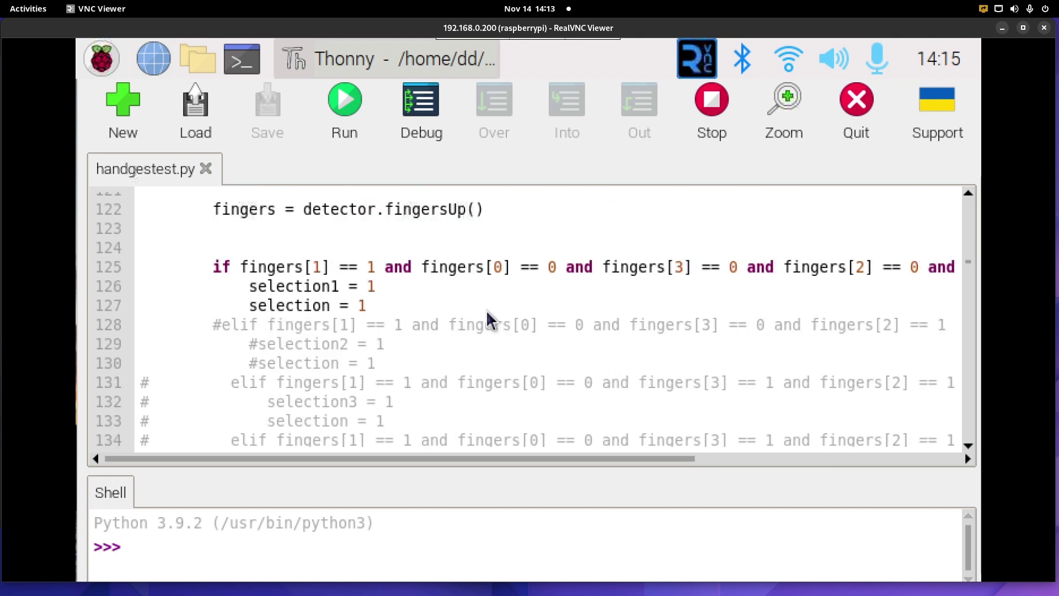
pyautogui.moveTo(367, 306); pyautogui.dragTo(234, 255)
pyautogui.click(534, 314)
pyautogui.scroll(-3, 533, 312)
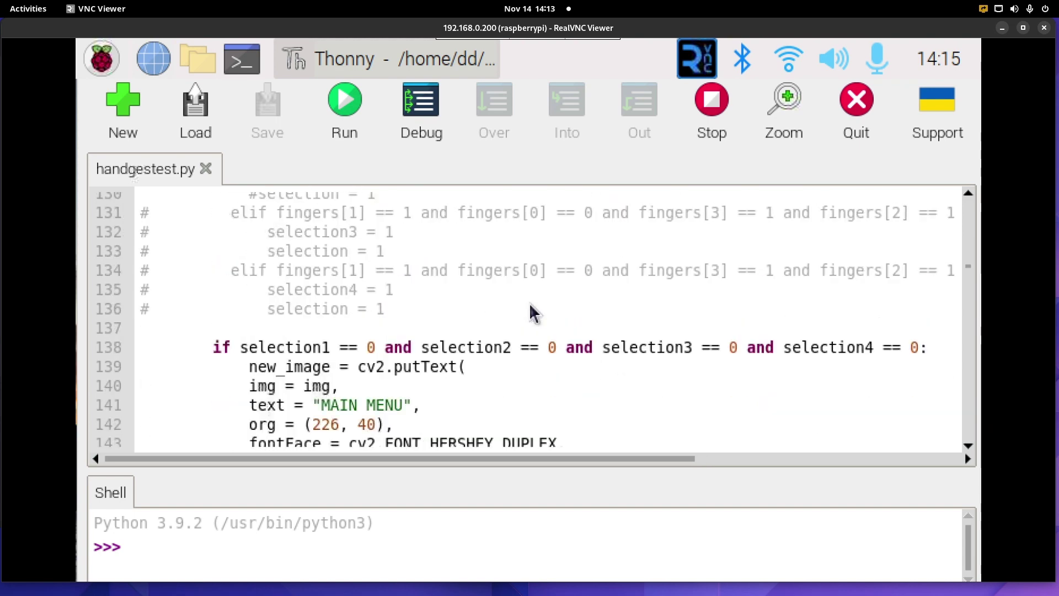
pyautogui.scroll(-2, 535, 313)
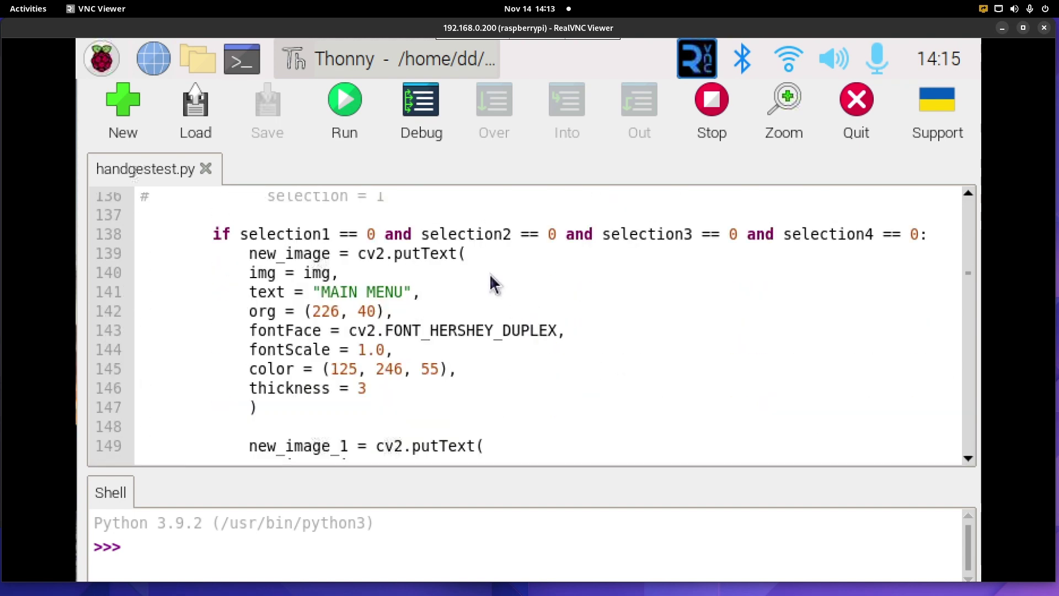
pyautogui.scroll(-3, 490, 285)
pyautogui.scroll(-3, 490, 284)
pyautogui.scroll(-3, 490, 283)
pyautogui.scroll(-3, 491, 284)
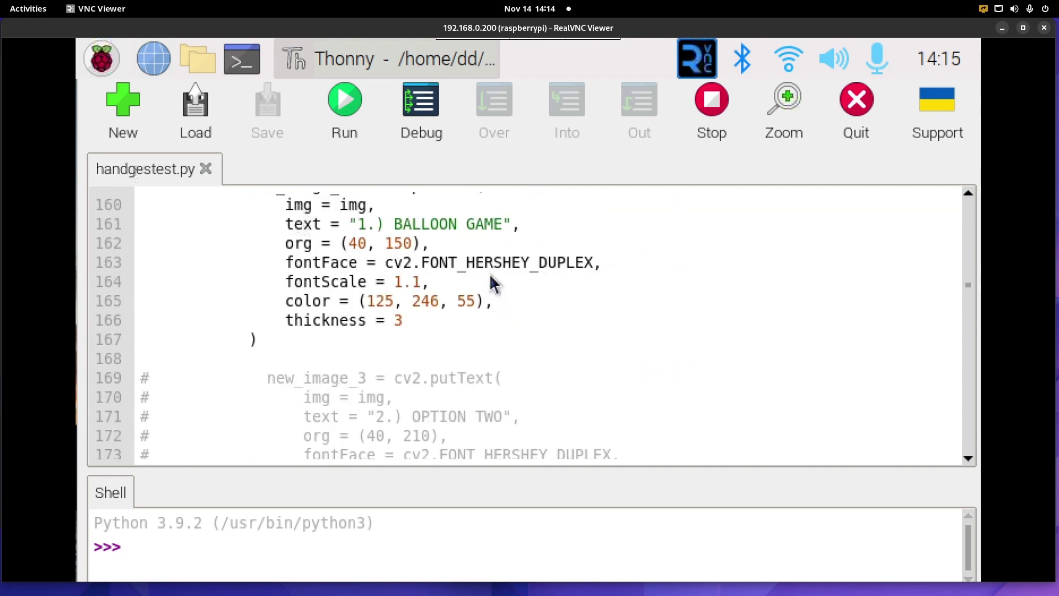
pyautogui.scroll(-3, 491, 285)
pyautogui.scroll(-4, 491, 284)
pyautogui.scroll(-4, 491, 284)
pyautogui.scroll(-2, 491, 284)
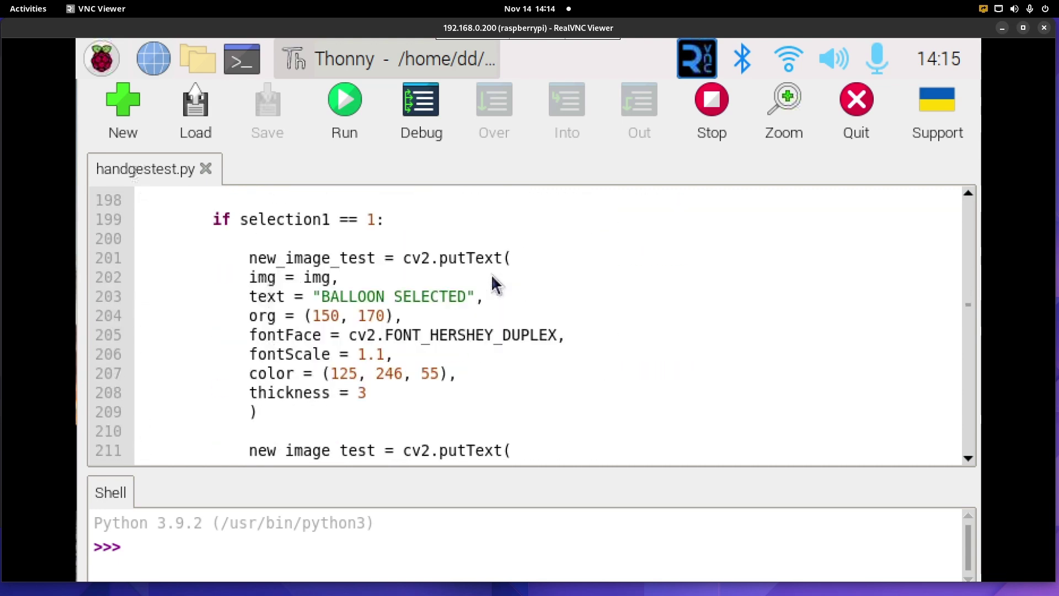
# Read past the line-199 selection1 check and the LOADING... text code
pyautogui.click(383, 228)
pyautogui.scroll(-3, 614, 314)
pyautogui.scroll(-6, 613, 315)
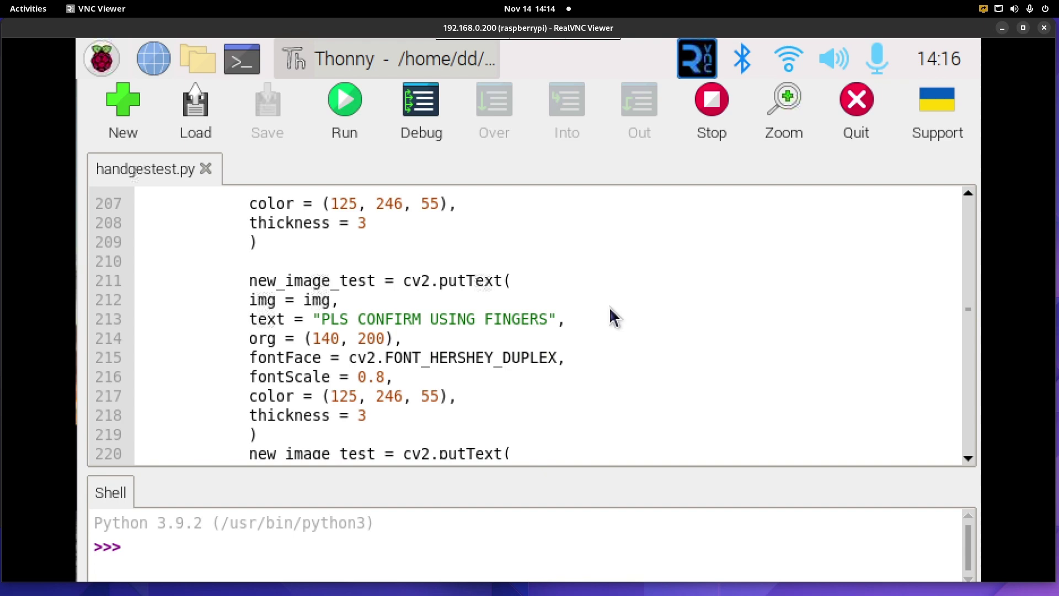
pyautogui.scroll(-9, 613, 314)
pyautogui.scroll(-2, 530, 332)
pyautogui.scroll(-4, 522, 332)
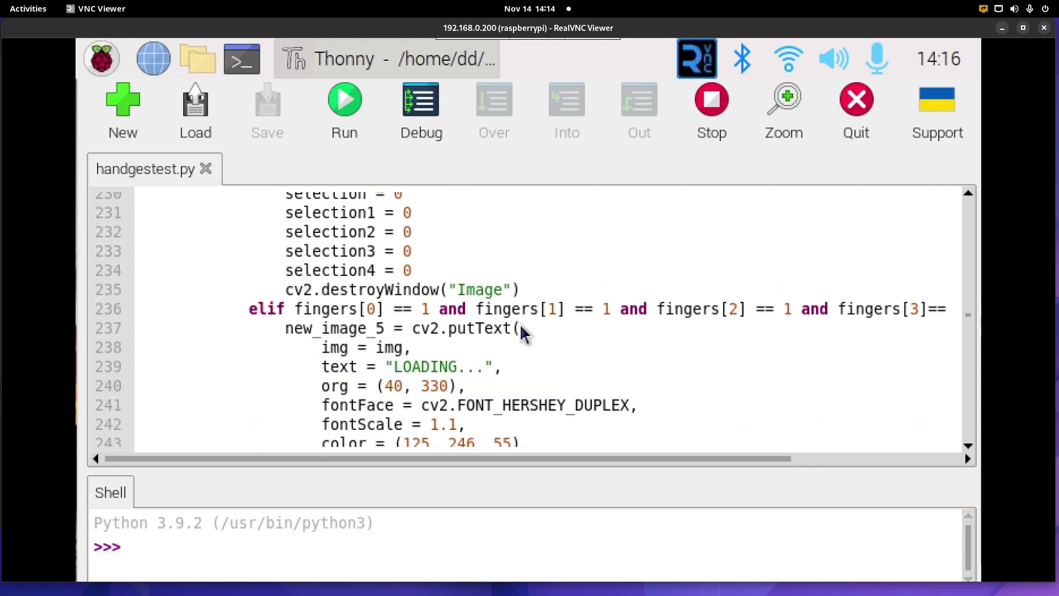
pyautogui.scroll(3, 522, 333)
pyautogui.moveTo(249, 232); pyautogui.dragTo(547, 367)
pyautogui.click(522, 385)
pyautogui.scroll(-3, 580, 401)
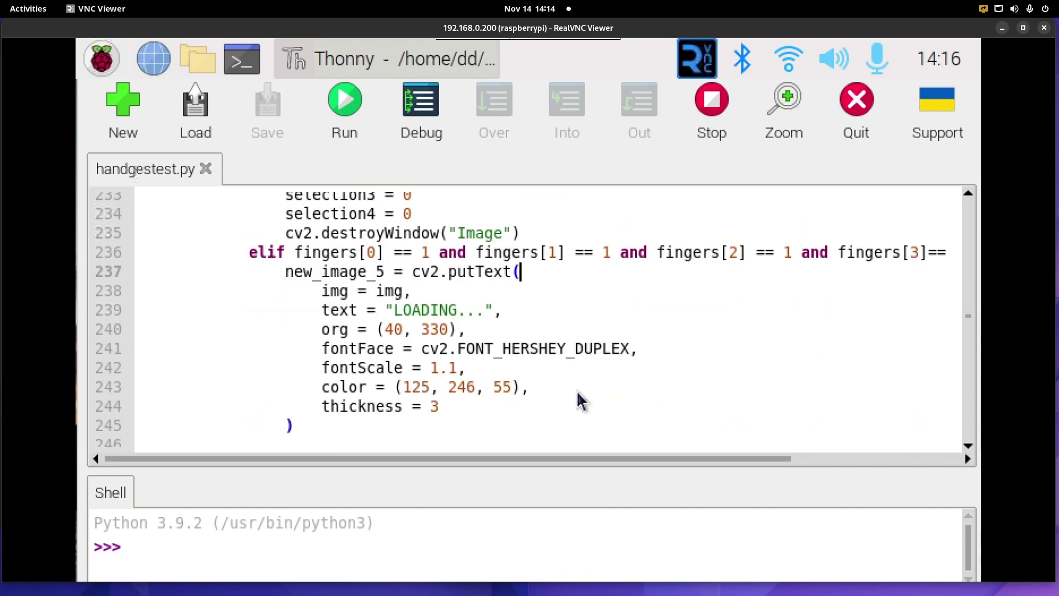
pyautogui.scroll(-3, 553, 263)
pyautogui.scroll(-3, 554, 263)
pyautogui.scroll(-6, 553, 264)
pyautogui.scroll(-3, 553, 263)
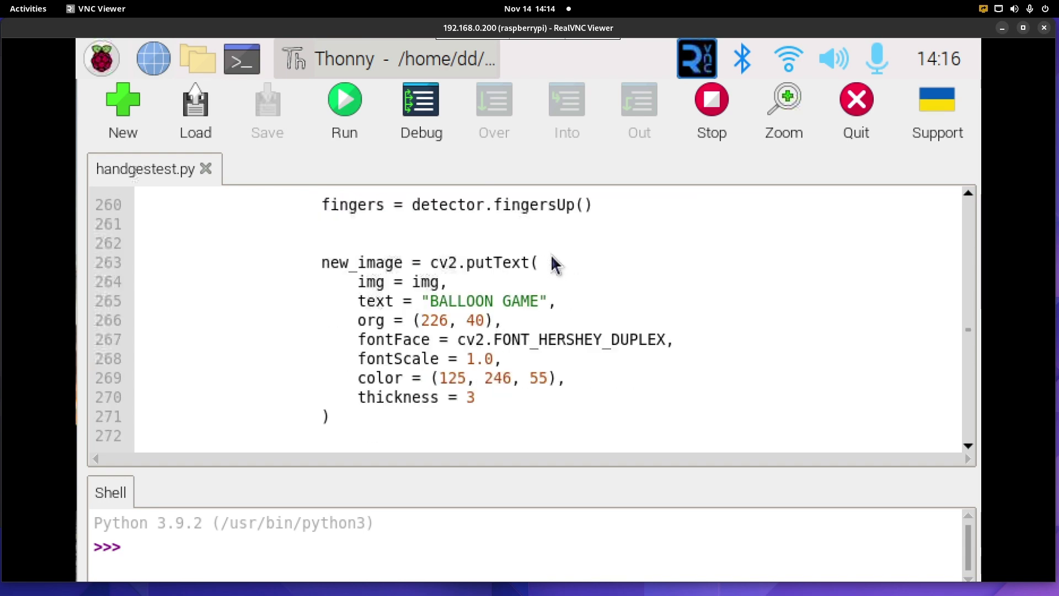
pyautogui.scroll(-3, 554, 263)
pyautogui.scroll(-3, 553, 263)
pyautogui.scroll(-3, 580, 264)
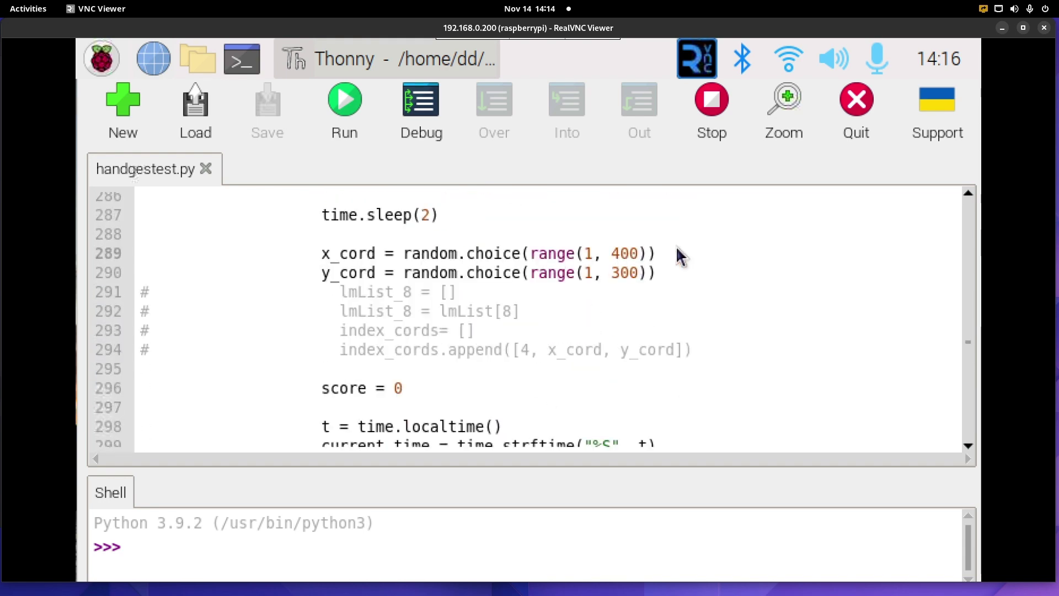
pyautogui.moveTo(676, 272); pyautogui.dragTo(677, 254)
pyautogui.scroll(-2, 676, 253)
pyautogui.scroll(-1, 580, 274)
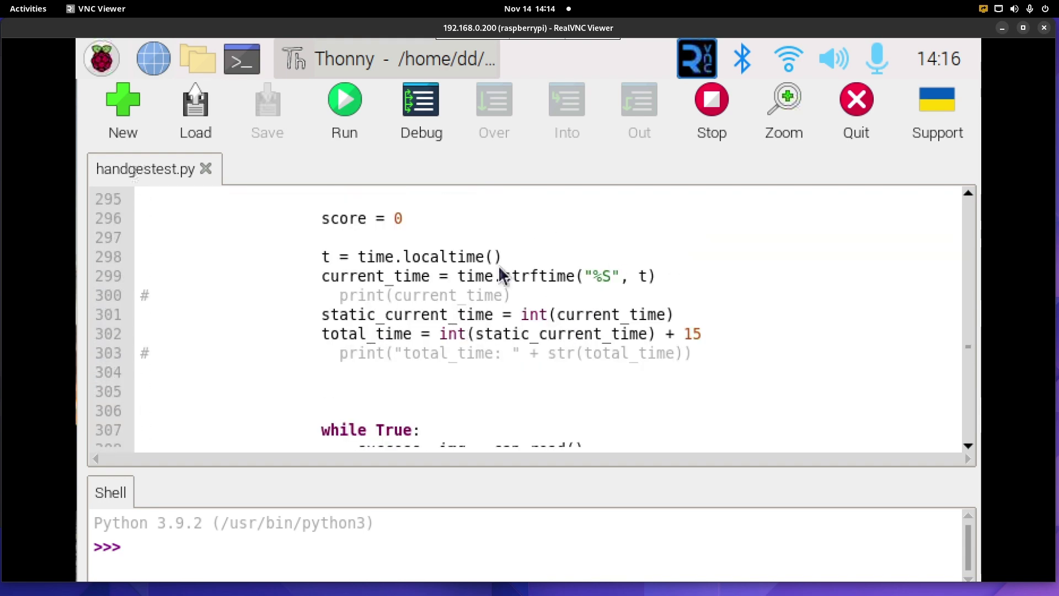
pyautogui.scroll(1, 532, 249)
# Highlight the score = 0, time.localtime, strftime and total_time + 15 timer lines
pyautogui.tripleClick(469, 276)
pyautogui.click(538, 313)
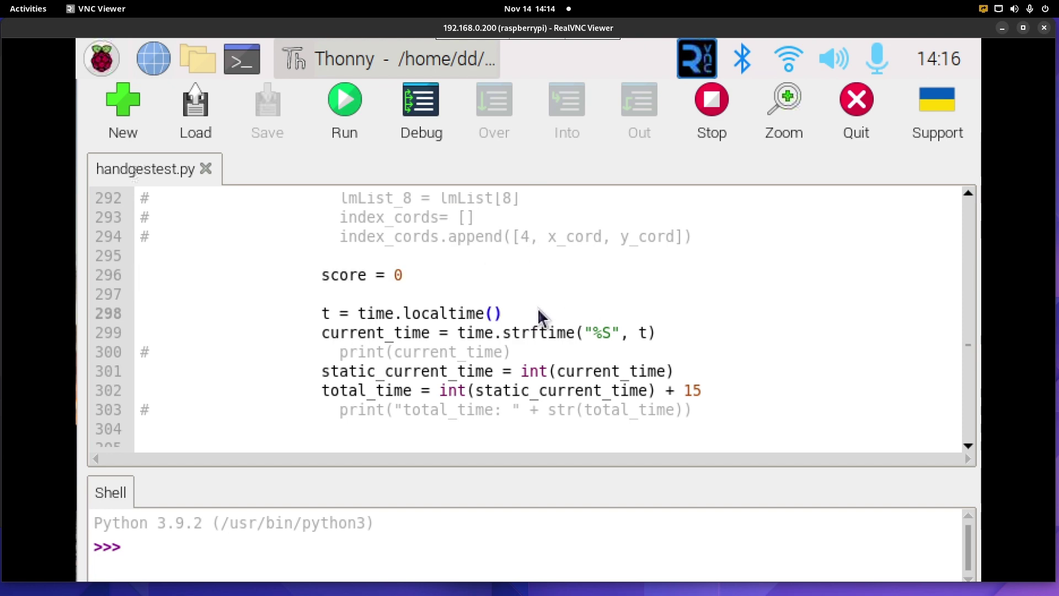
pyautogui.tripleClick(539, 313)
pyautogui.tripleClick(672, 333)
pyautogui.scroll(-1, 713, 335)
pyautogui.tripleClick(712, 336)
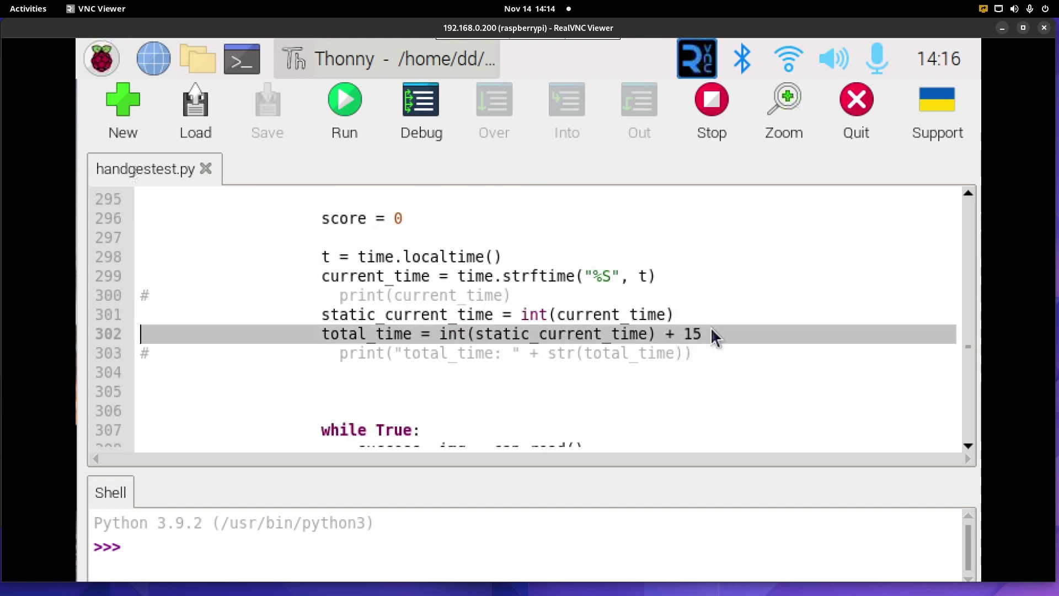
pyautogui.scroll(-2, 714, 337)
pyautogui.scroll(-2, 714, 337)
pyautogui.scroll(-2, 714, 337)
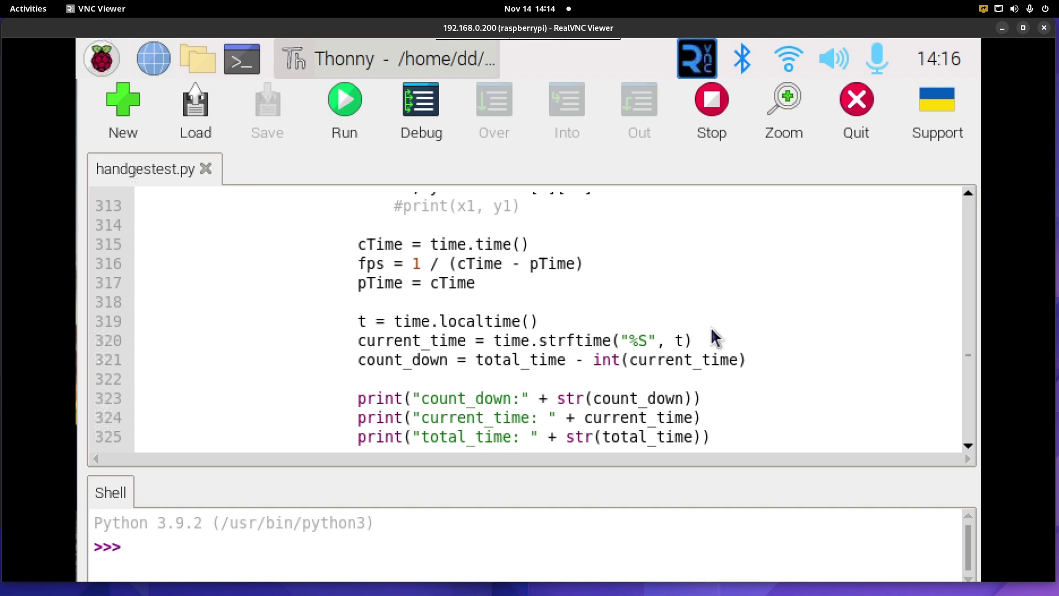
pyautogui.scroll(-1, 714, 337)
pyautogui.scroll(-1, 684, 336)
pyautogui.scroll(-1, 688, 336)
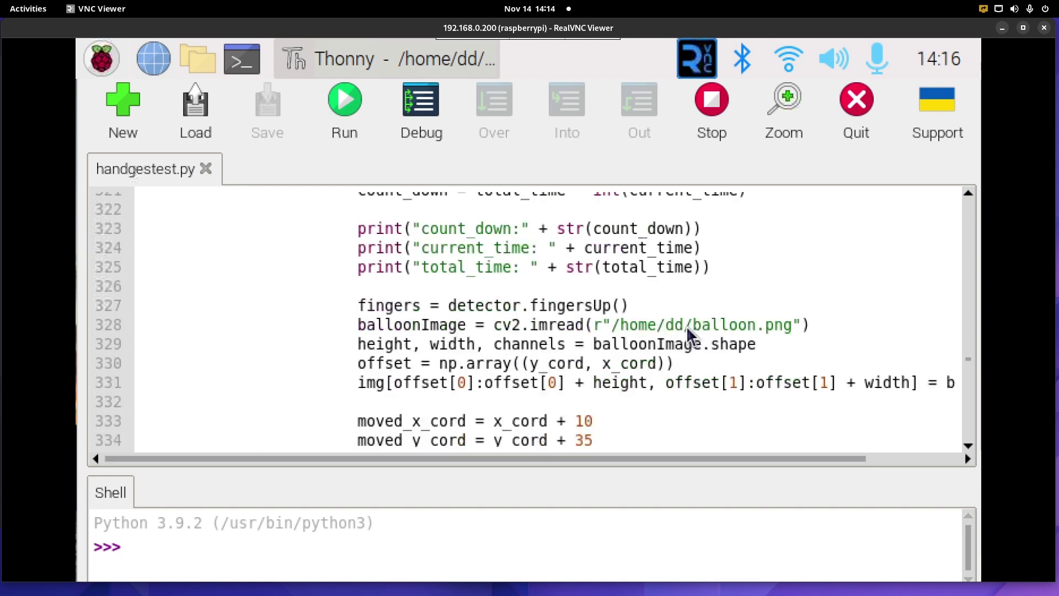
# Highlight and then deselect the balloon.png loading line 328
pyautogui.tripleClick(821, 329)
pyautogui.click(820, 326)
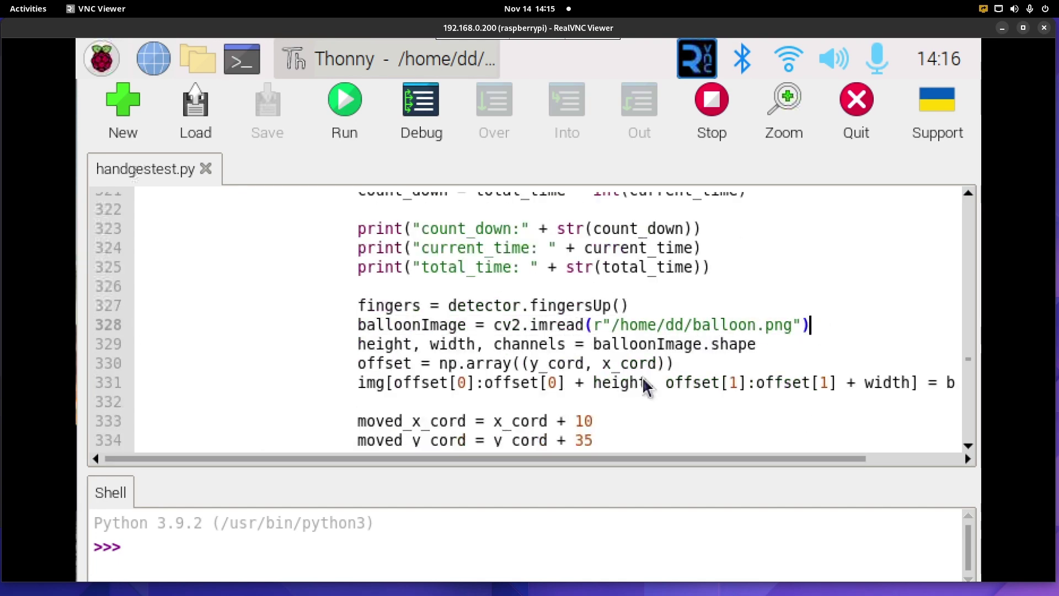
pyautogui.scroll(-1, 694, 386)
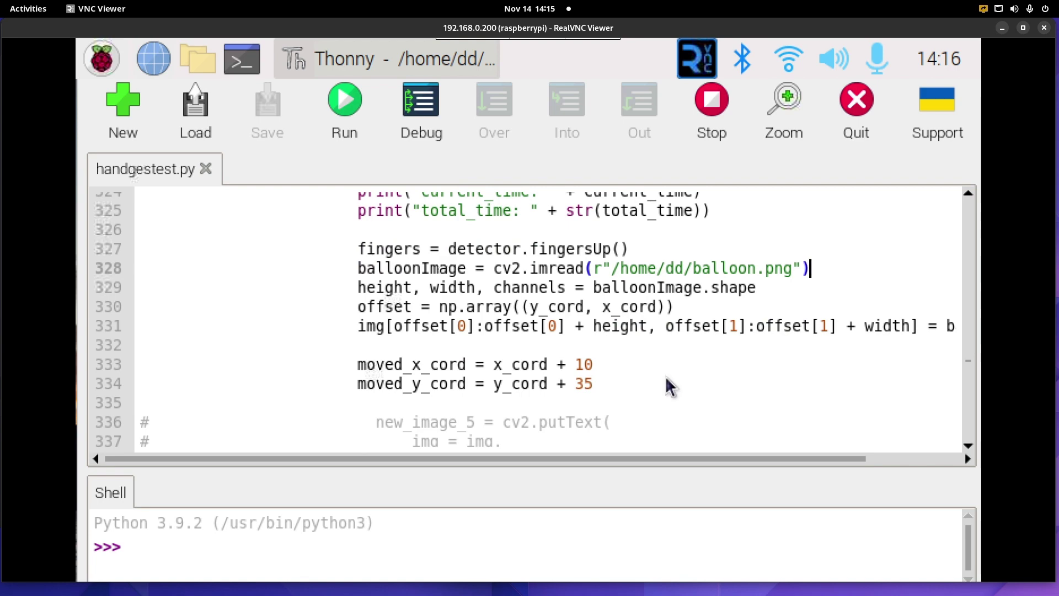
pyautogui.scroll(-1, 670, 387)
pyautogui.scroll(-2, 638, 356)
pyautogui.scroll(-3, 637, 356)
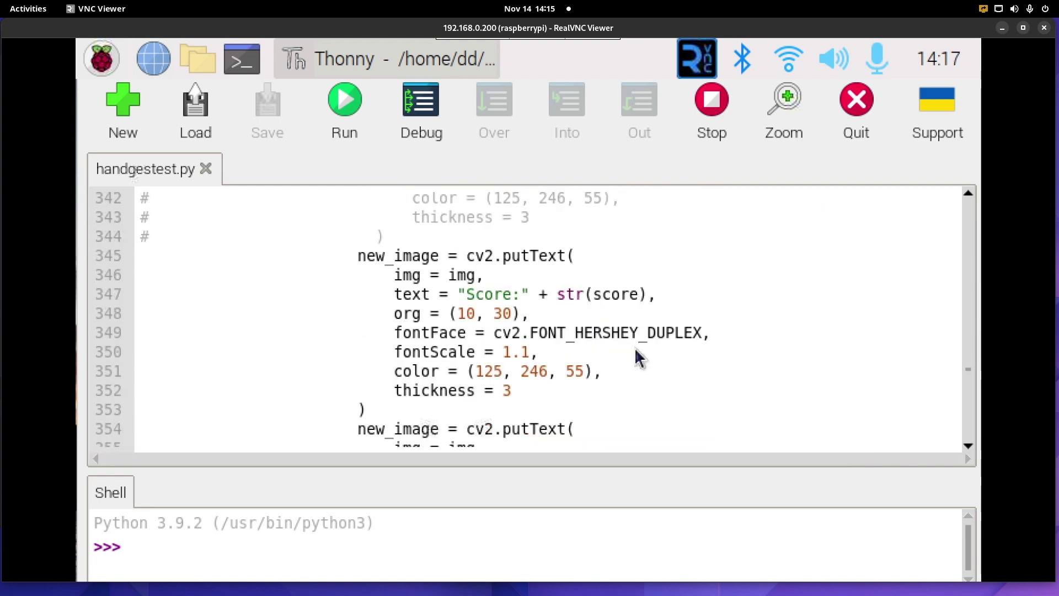
pyautogui.scroll(-5, 638, 356)
pyautogui.scroll(-2, 637, 356)
pyautogui.scroll(-3, 655, 348)
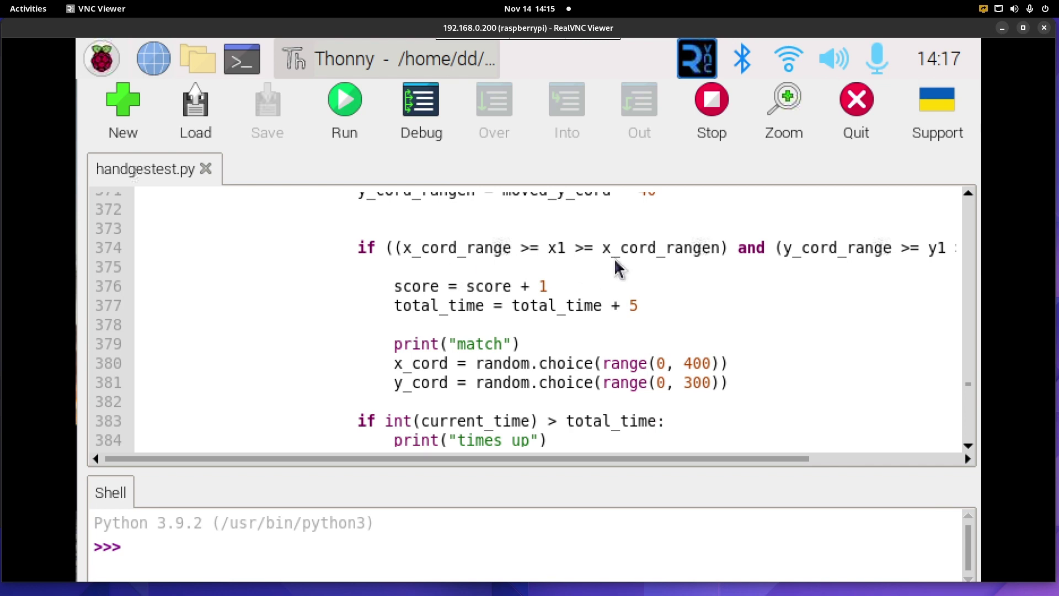
# Highlight the line-374 balloon hit test, score increment and five-second time bonus lines
pyautogui.tripleClick(715, 248)
pyautogui.click(566, 288)
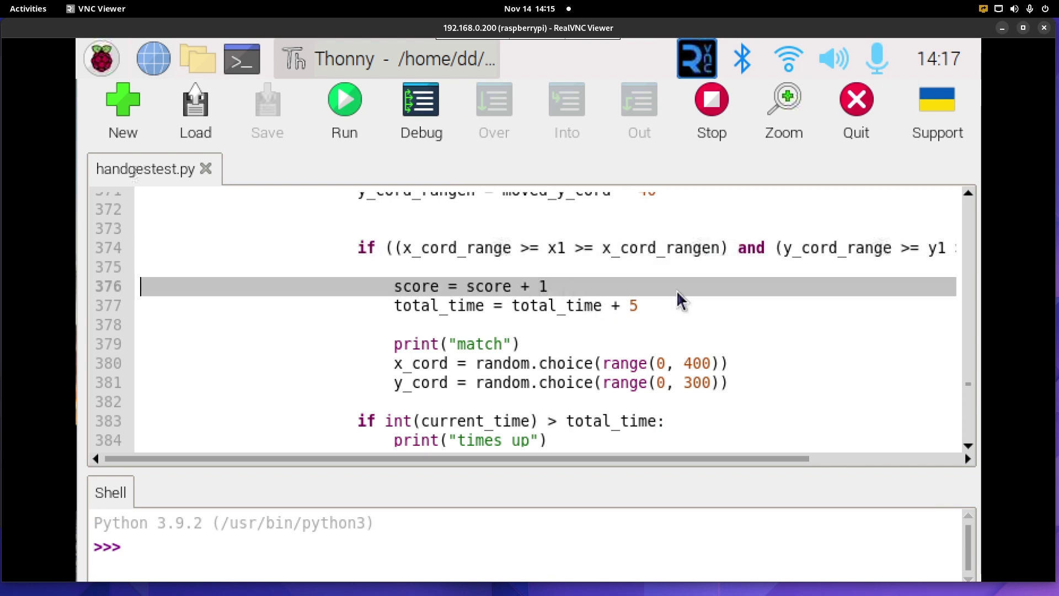
pyautogui.click(669, 306)
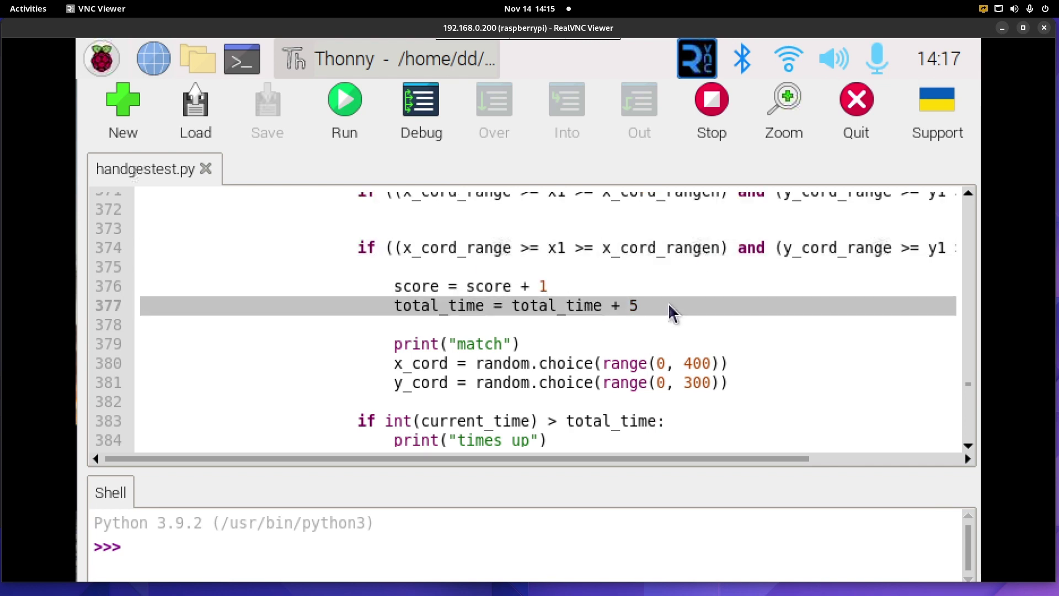
pyautogui.scroll(-1, 670, 311)
pyautogui.scroll(-1, 700, 348)
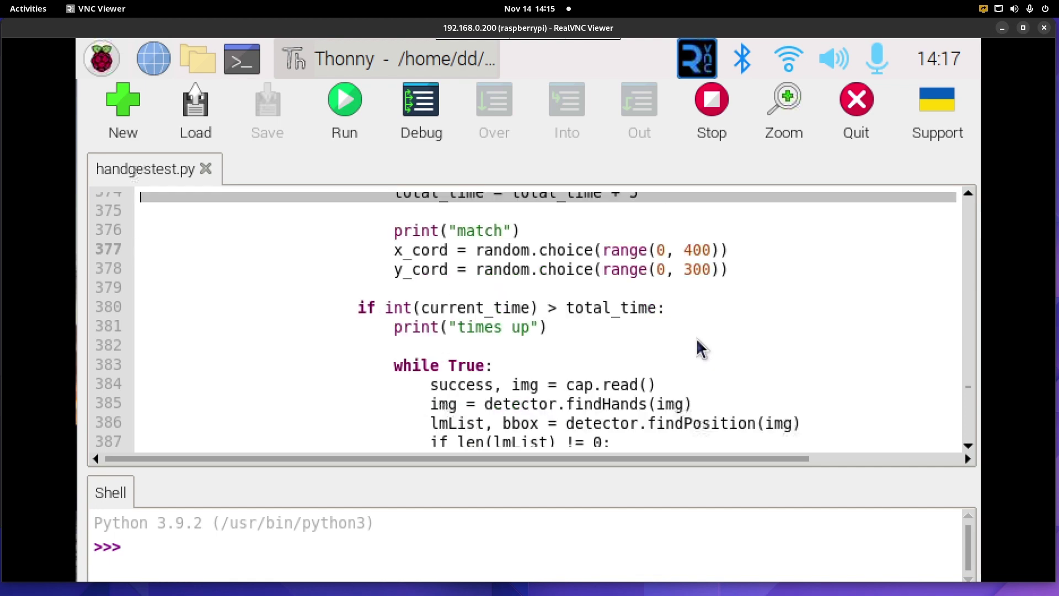
# Highlight the times-up print line and the line-383 time-up check
pyautogui.click(581, 327)
pyautogui.click(633, 310)
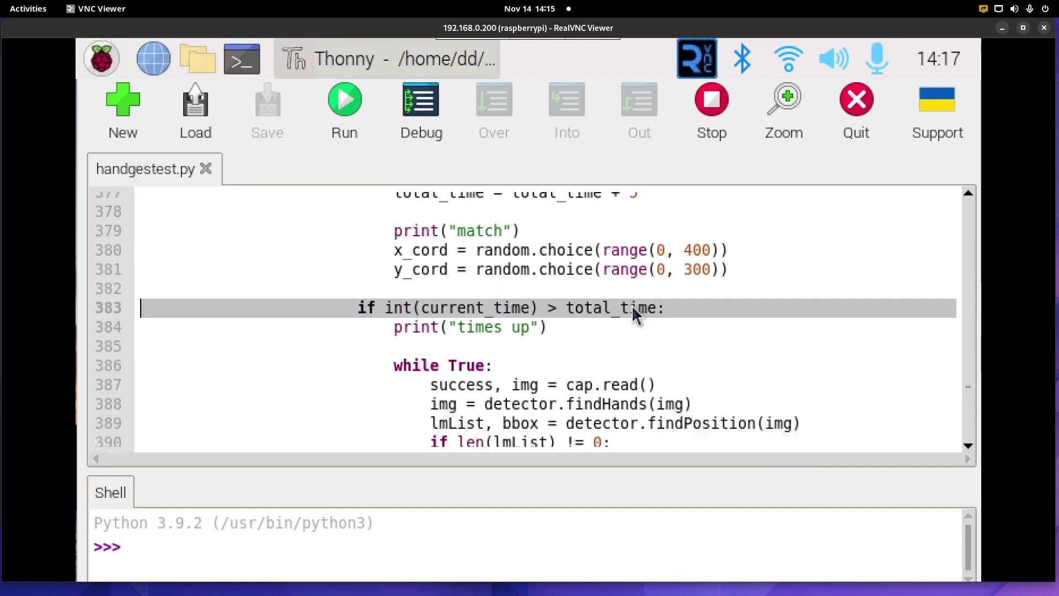
pyautogui.scroll(-5, 625, 332)
pyautogui.scroll(-5, 629, 331)
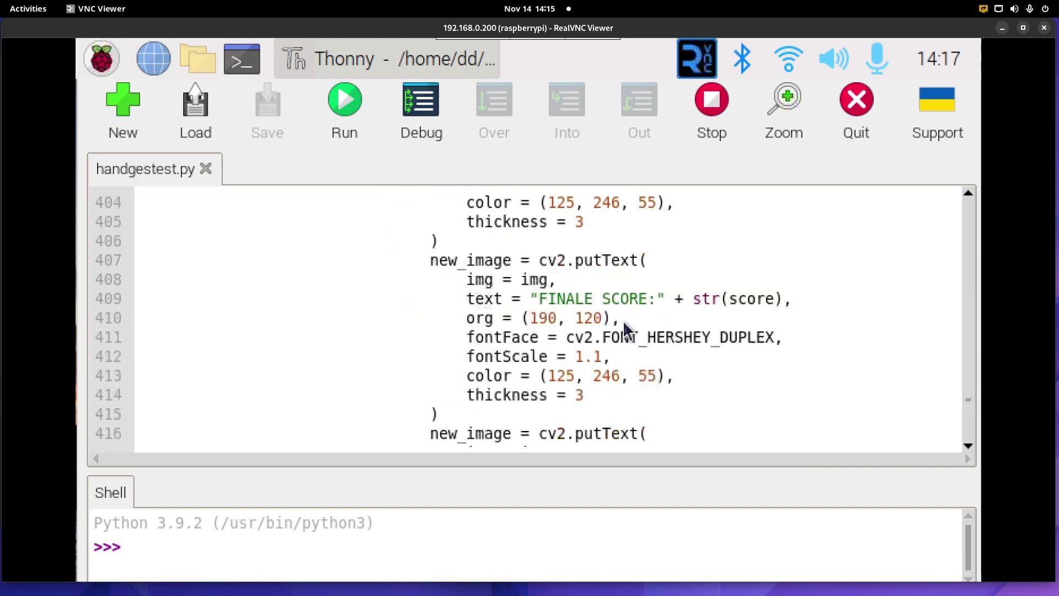
pyautogui.scroll(-3, 696, 282)
pyautogui.scroll(-4, 705, 273)
pyautogui.scroll(-5, 706, 273)
pyautogui.scroll(-5, 705, 273)
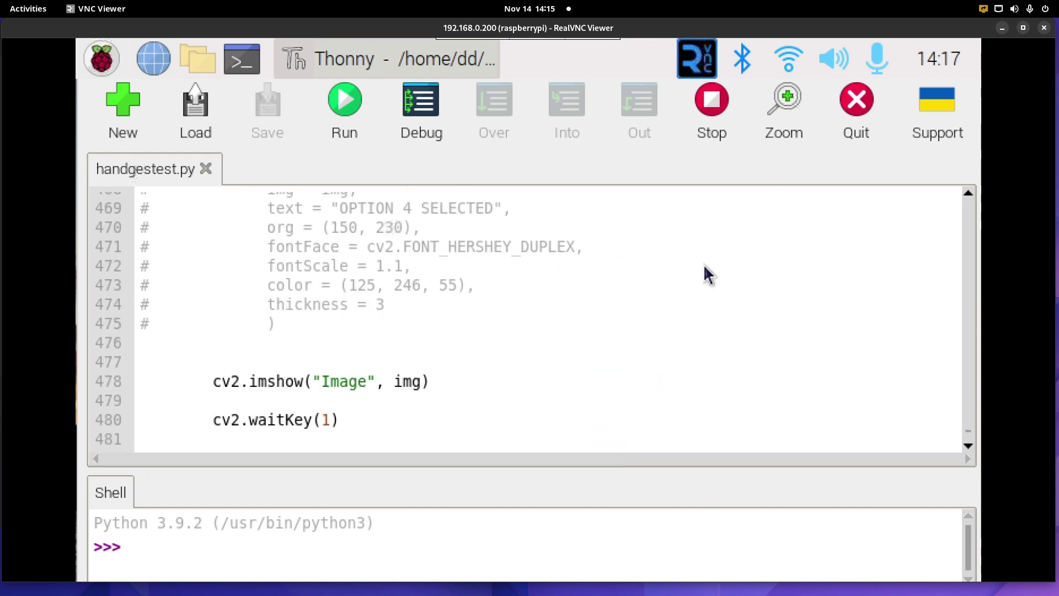